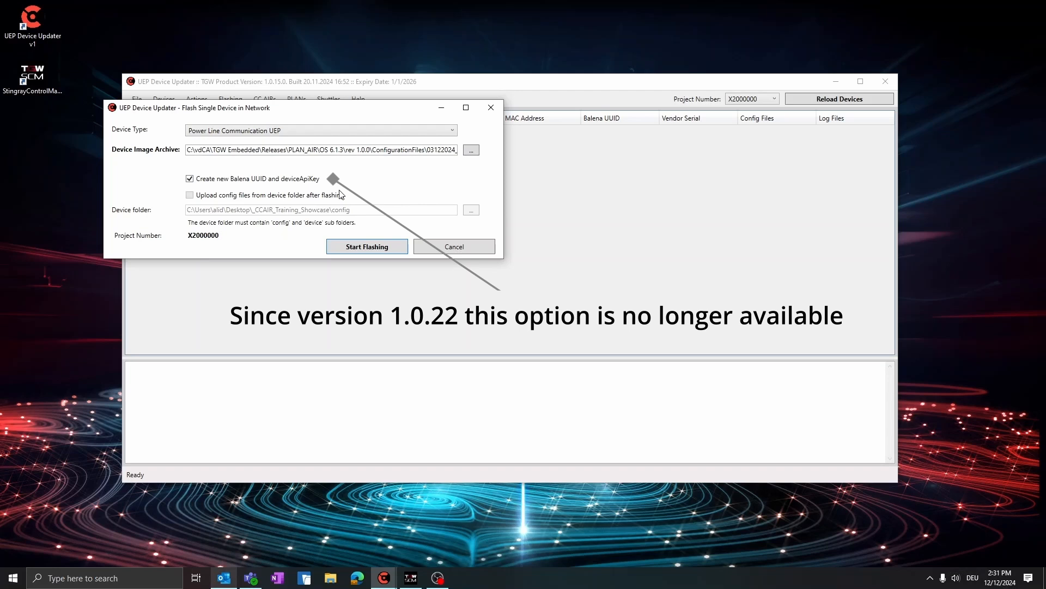
- Flash the single Power Line Communication UEP with the chosen device image and reload the device list
{"action": "left_click", "coordinate": [389, 247]}
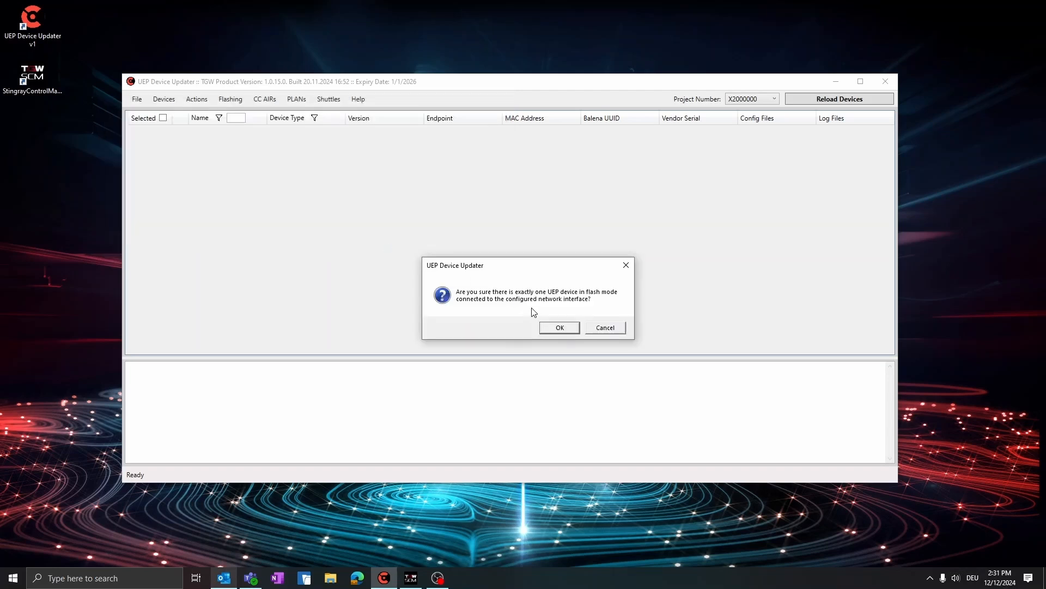
{"action": "left_click", "coordinate": [555, 328]}
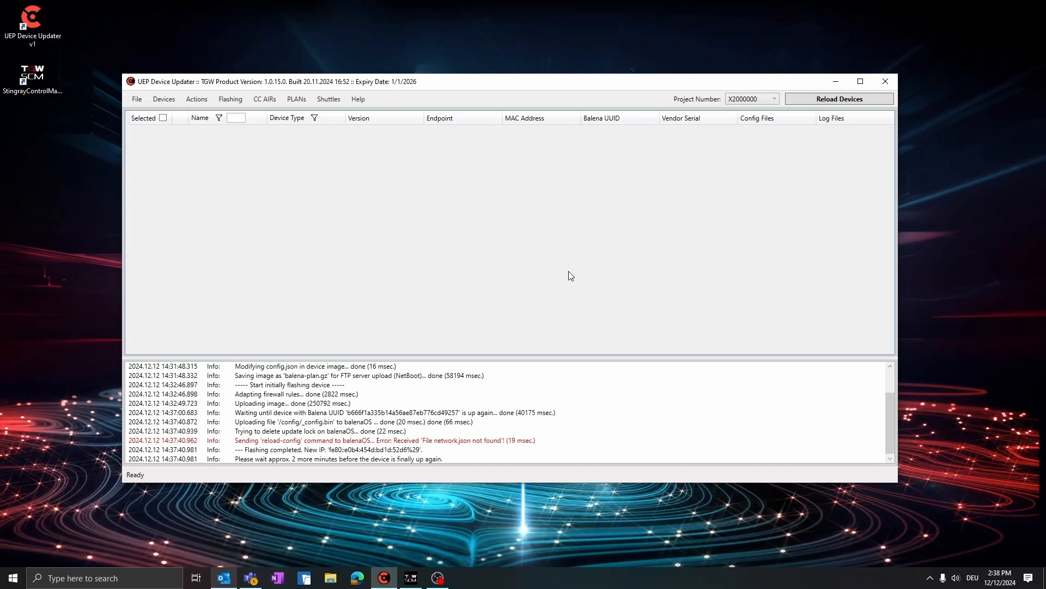
{"action": "left_click", "coordinate": [832, 104]}
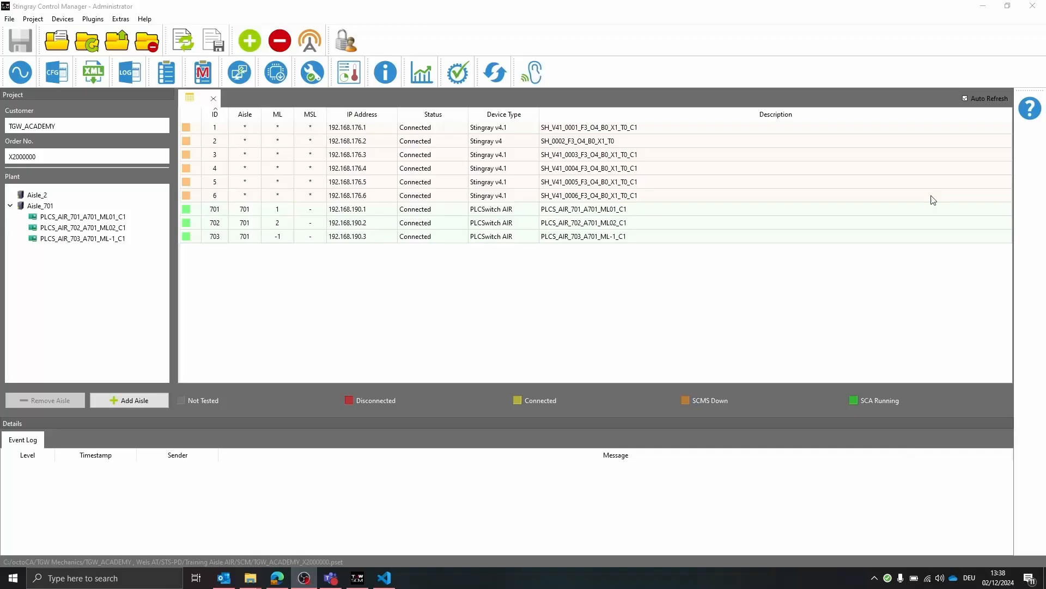
- In Stingray Control Manager, open PLC switch 701 in the XML Configurator and review its Config_Device_Specific parameters
{"action": "left_click", "coordinate": [984, 6]}
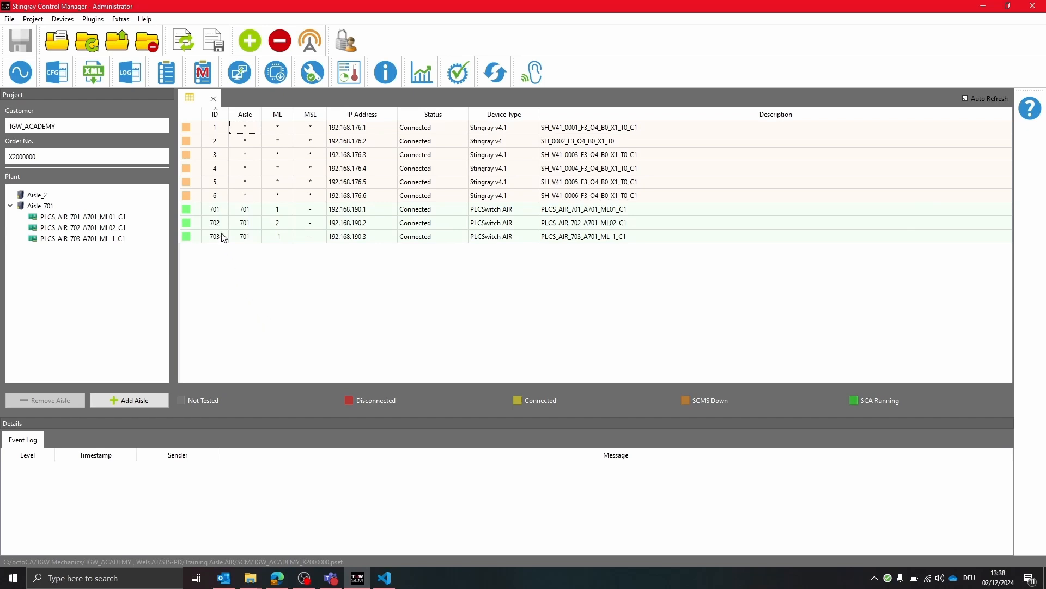
{"action": "left_click", "coordinate": [222, 209]}
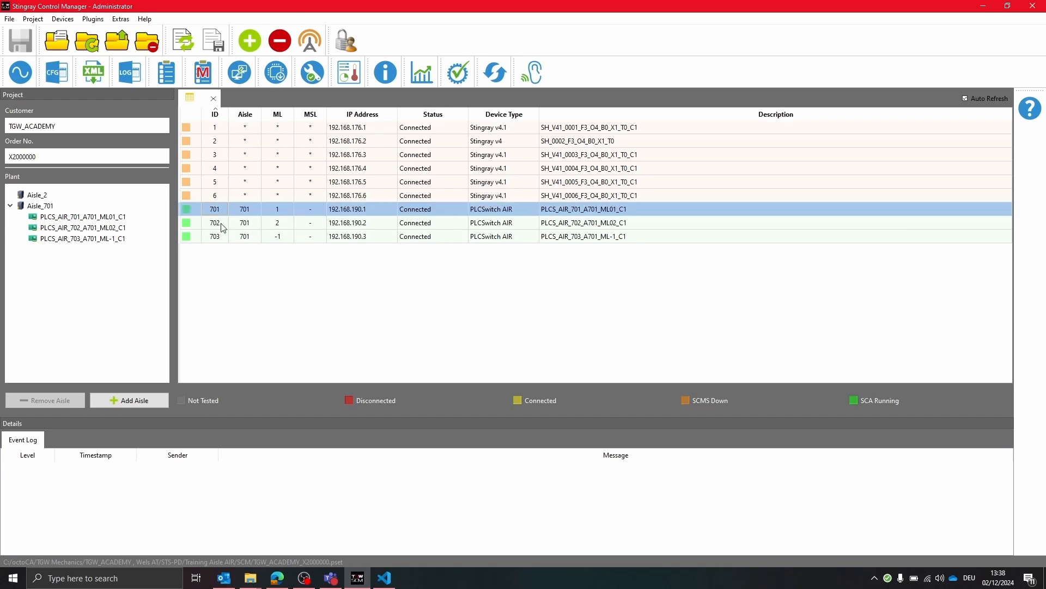
{"action": "mouse_move", "coordinate": [223, 228]}
{"action": "left_click", "coordinate": [93, 74]}
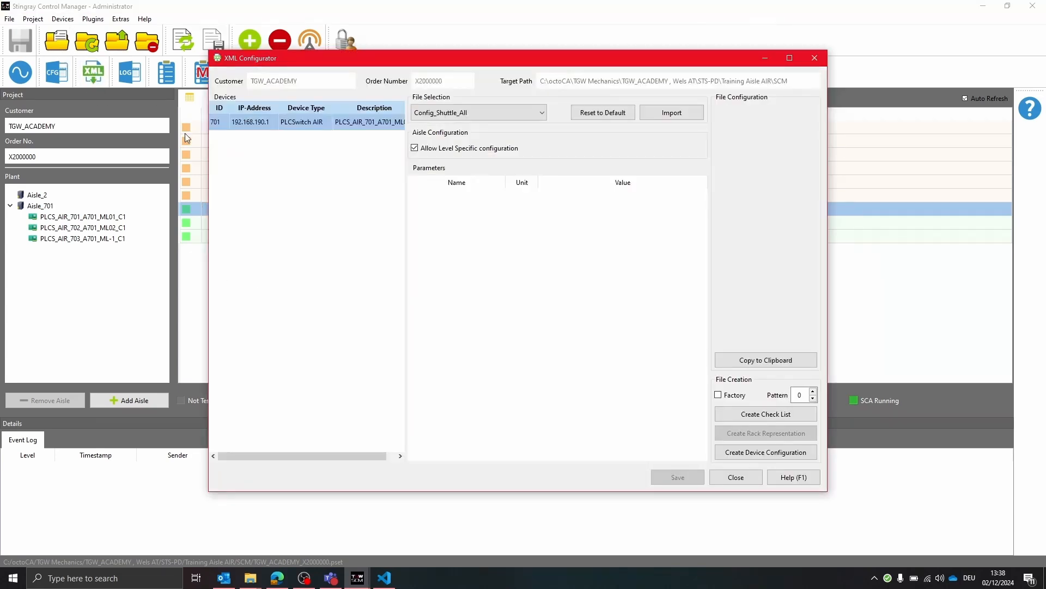
{"action": "left_click", "coordinate": [490, 113]}
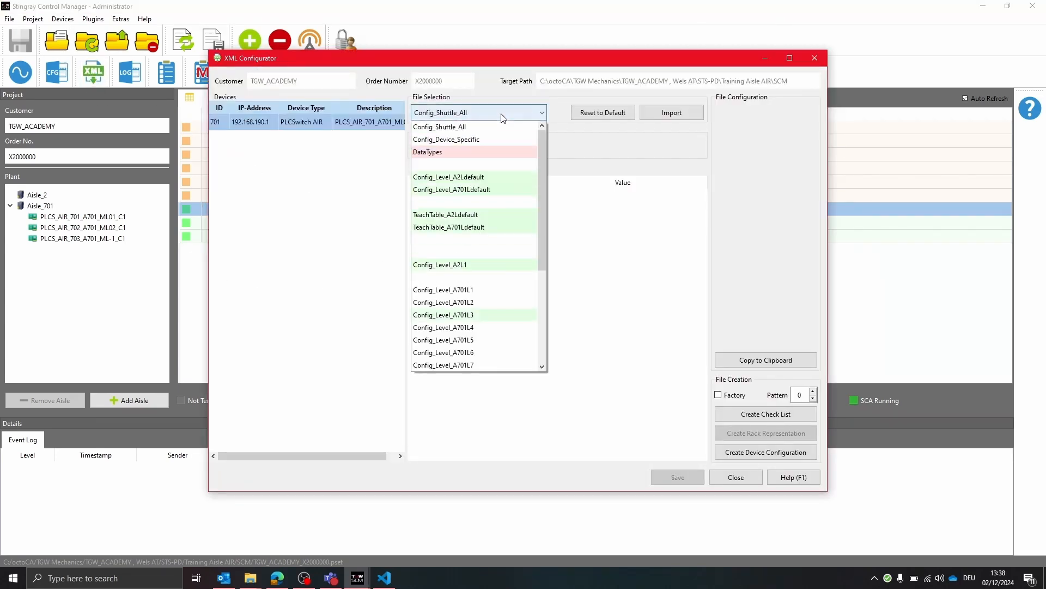
{"action": "left_click", "coordinate": [484, 139]}
{"action": "scroll", "coordinate": [479, 253], "scroll_direction": "down", "scroll_amount": 1}
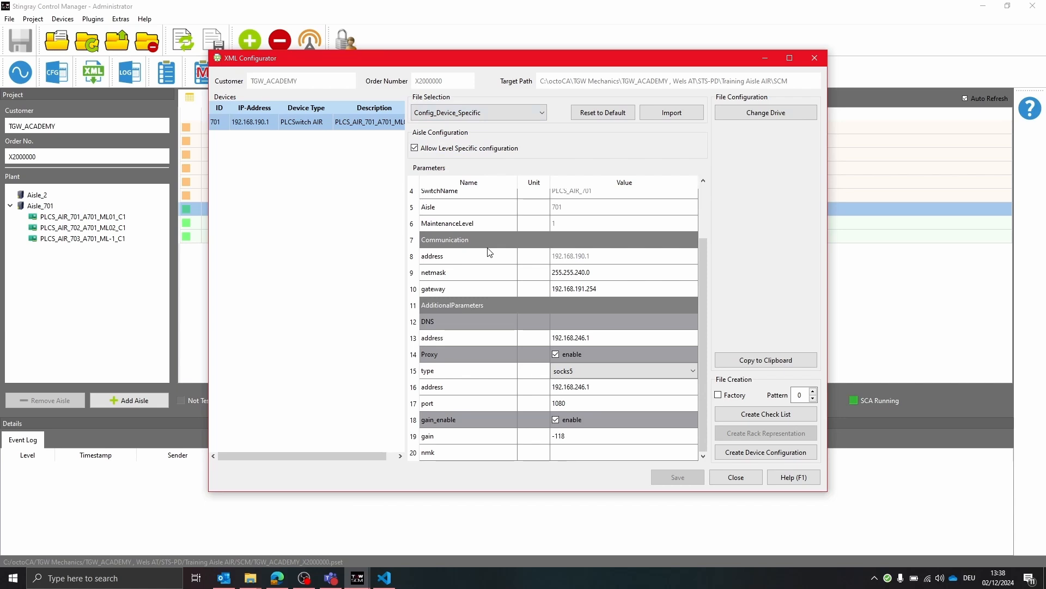
{"action": "scroll", "coordinate": [490, 252], "scroll_direction": "up", "scroll_amount": 2}
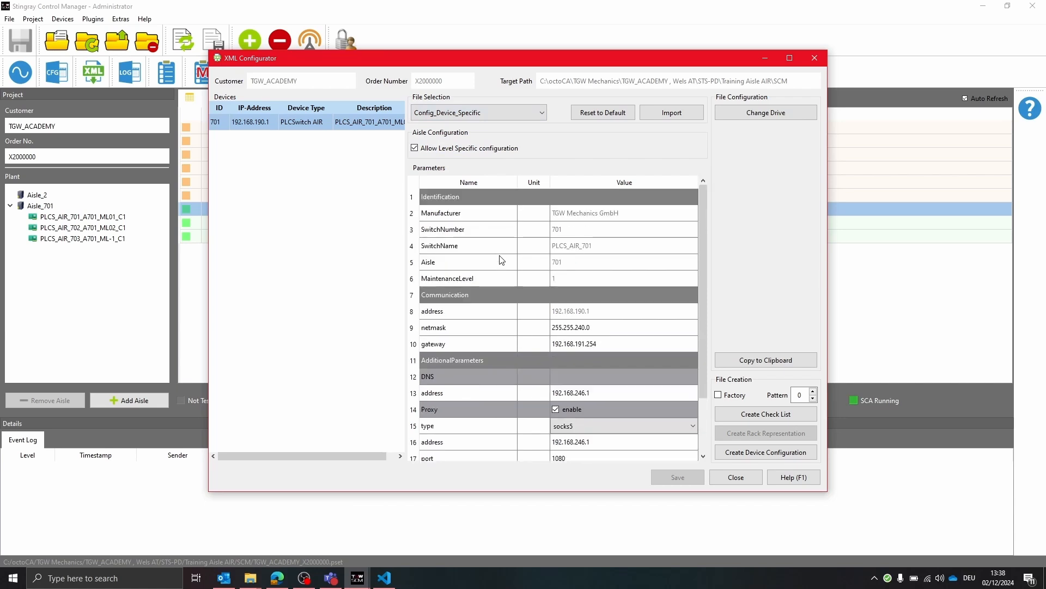
- Create the device configuration for Config_Switch_PLCS701 and check the project's ConfigurationBalena folder under SCM
{"action": "left_click", "coordinate": [747, 454]}
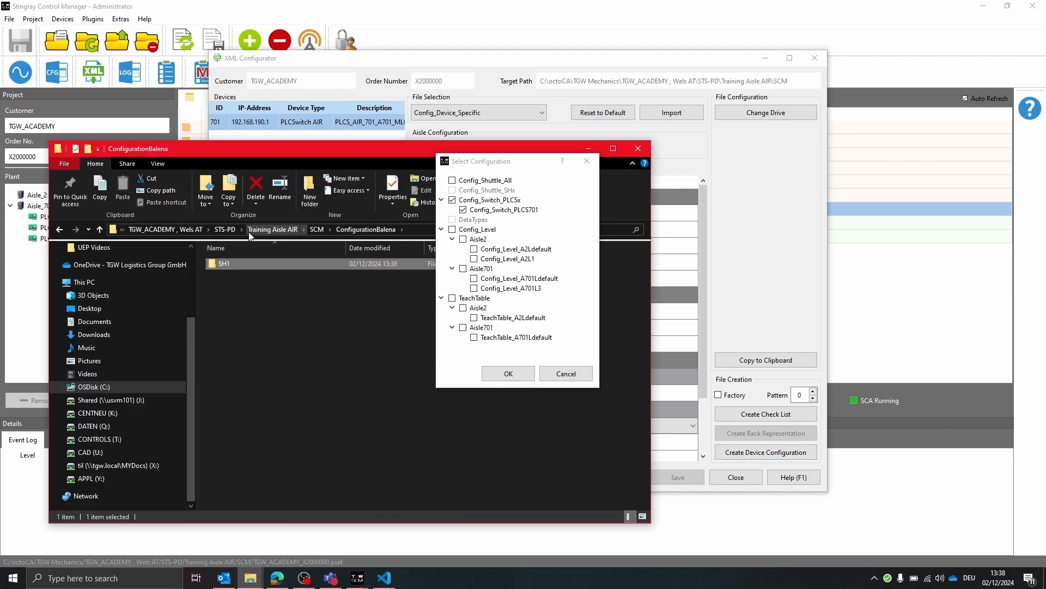
{"action": "left_click", "coordinate": [311, 228]}
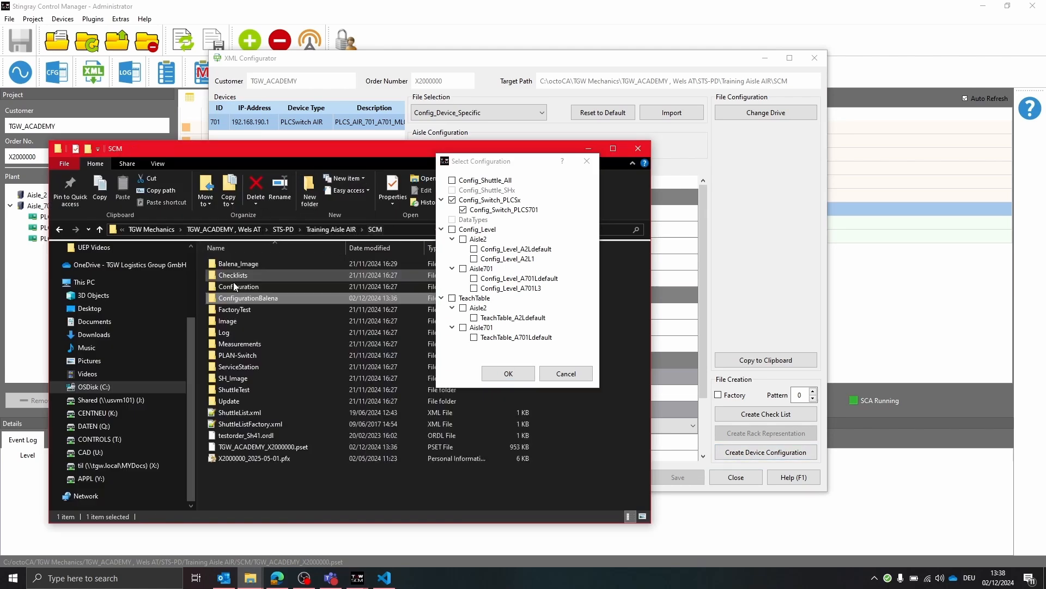
{"action": "double_click", "coordinate": [299, 297]}
{"action": "left_click", "coordinate": [507, 376]}
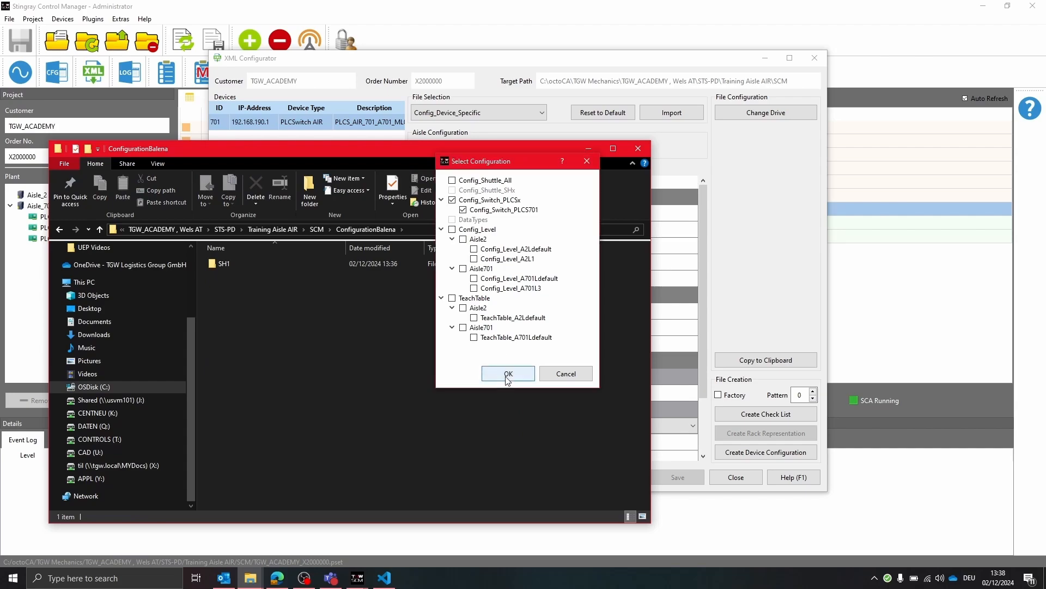
{"action": "left_click", "coordinate": [506, 378]}
{"action": "left_click", "coordinate": [261, 262]}
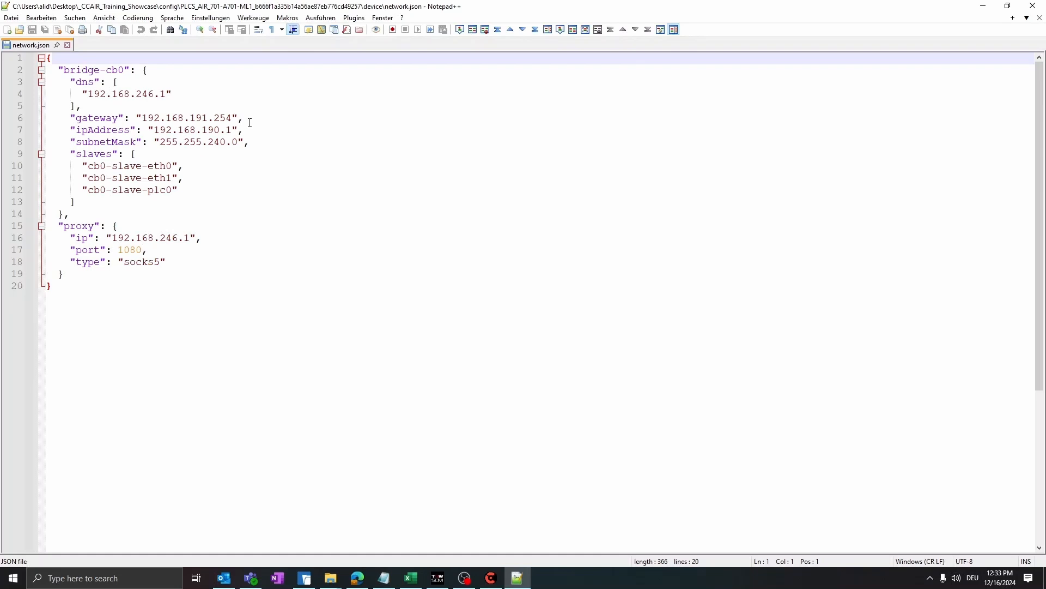
- In Notepad++, examine the IP address in network.json, the entry in ntp.json, and the project name and number in permission.json
{"action": "left_click_drag", "start_coordinate": [246, 129], "coordinate": [149, 131]}
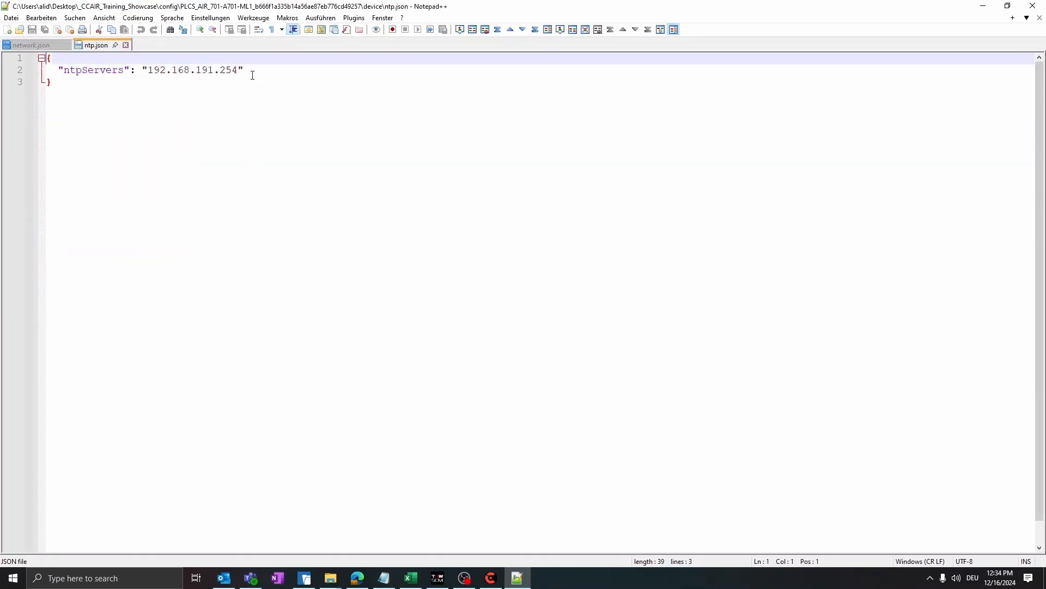
{"action": "left_click_drag", "start_coordinate": [246, 70], "coordinate": [143, 72]}
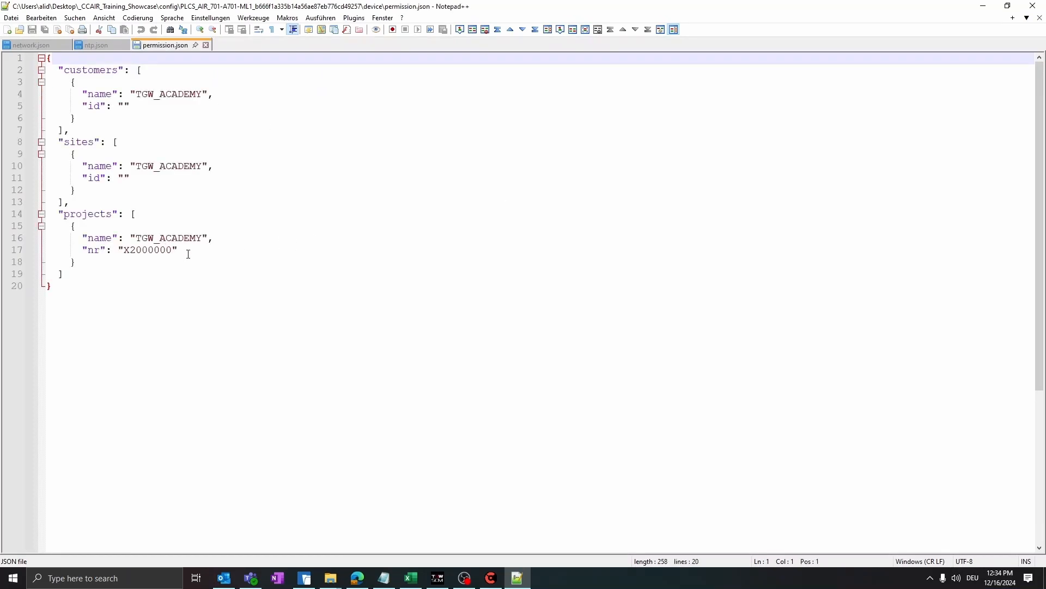
{"action": "left_click_drag", "start_coordinate": [188, 252], "coordinate": [120, 251]}
{"action": "left_click_drag", "start_coordinate": [207, 236], "coordinate": [136, 238]}
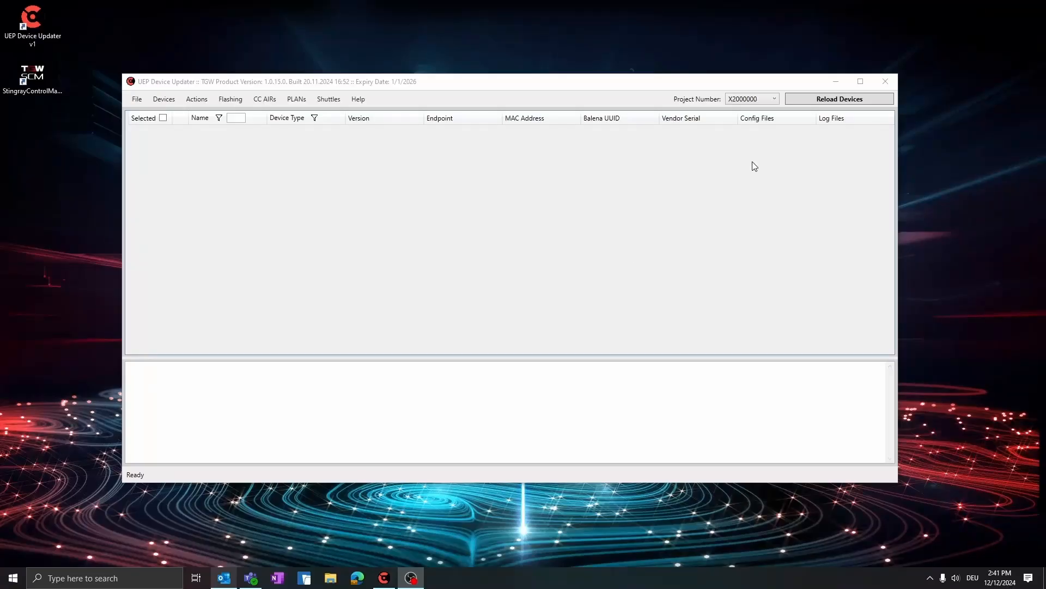
- In UEP Device Updater, reload the devices and open the image re-flash settings for the PLAN switch board
{"action": "left_click", "coordinate": [843, 101]}
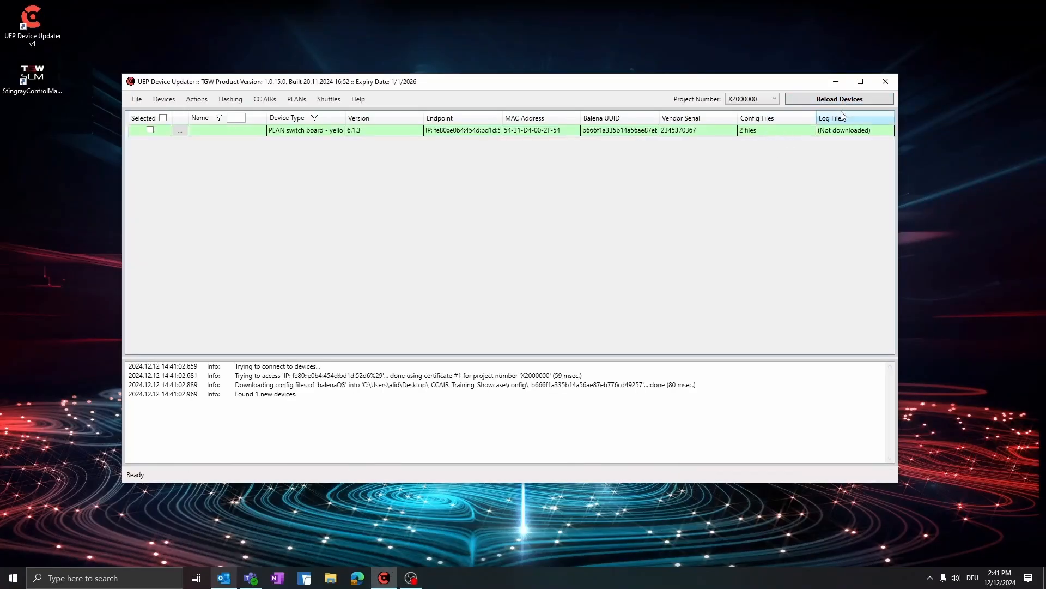
{"action": "left_click", "coordinate": [149, 130]}
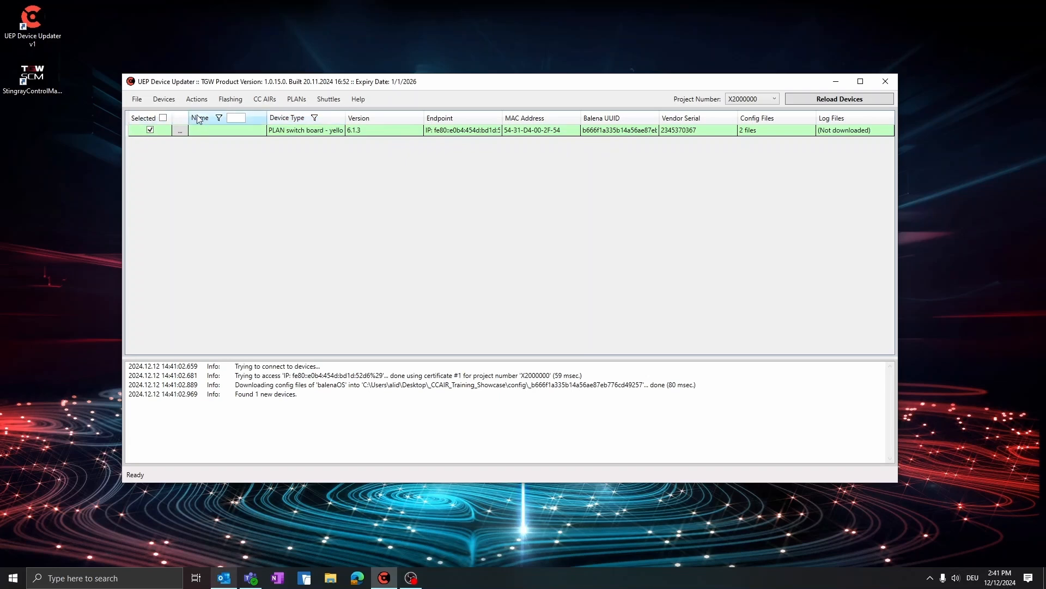
{"action": "left_click", "coordinate": [230, 99]}
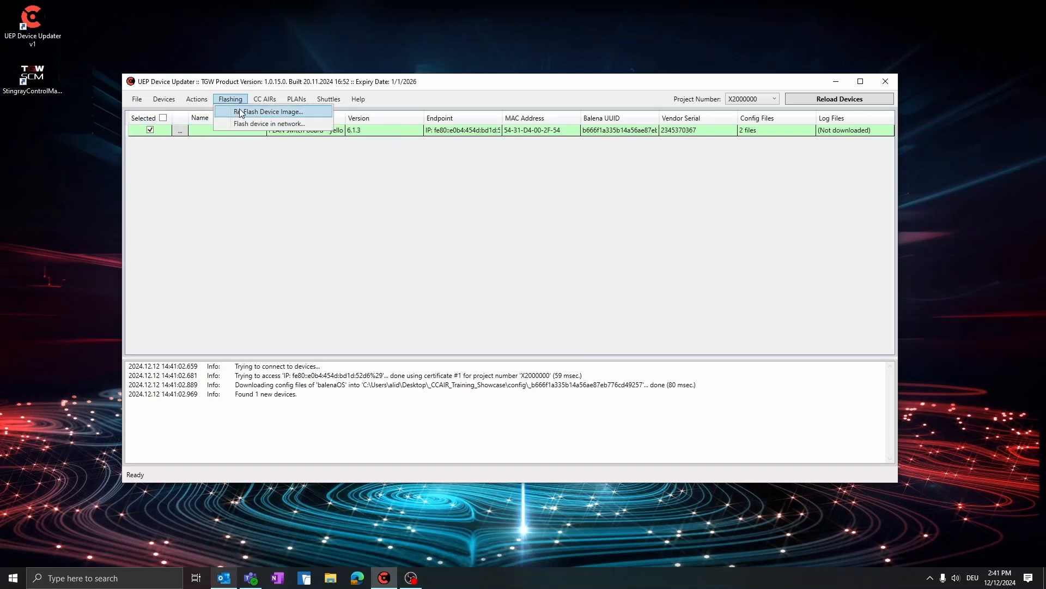
{"action": "left_click", "coordinate": [240, 111]}
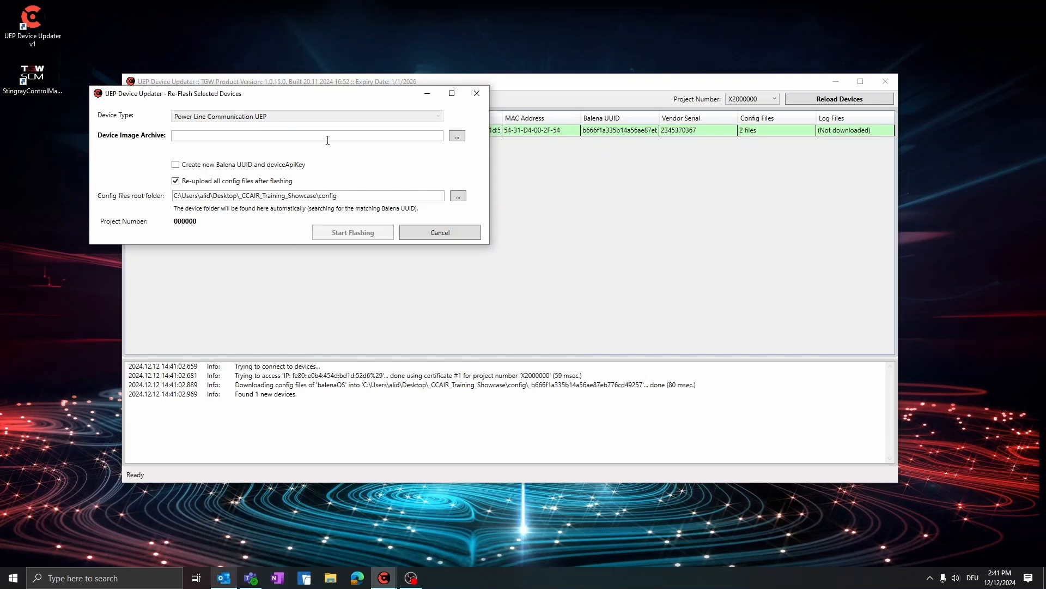
- Re-flash the selected device with 03122024_PLAN_Rest_Nginx_BCD_O6.1.3_RelID3274782.tar.gz without re-uploading config files, and reload the device list
{"action": "left_click", "coordinate": [458, 136]}
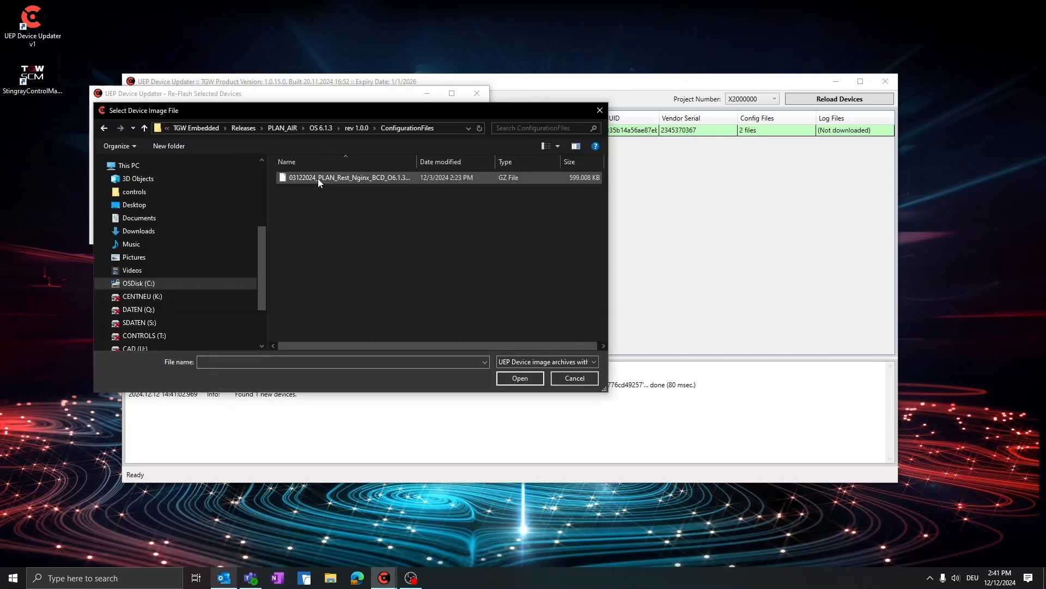
{"action": "left_click", "coordinate": [318, 178]}
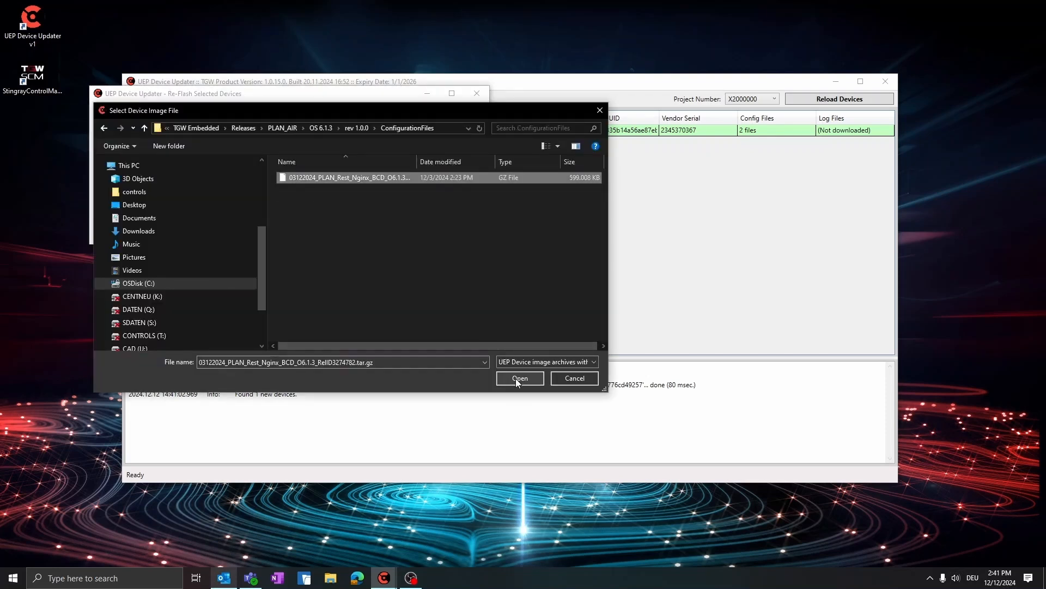
{"action": "left_click", "coordinate": [517, 380]}
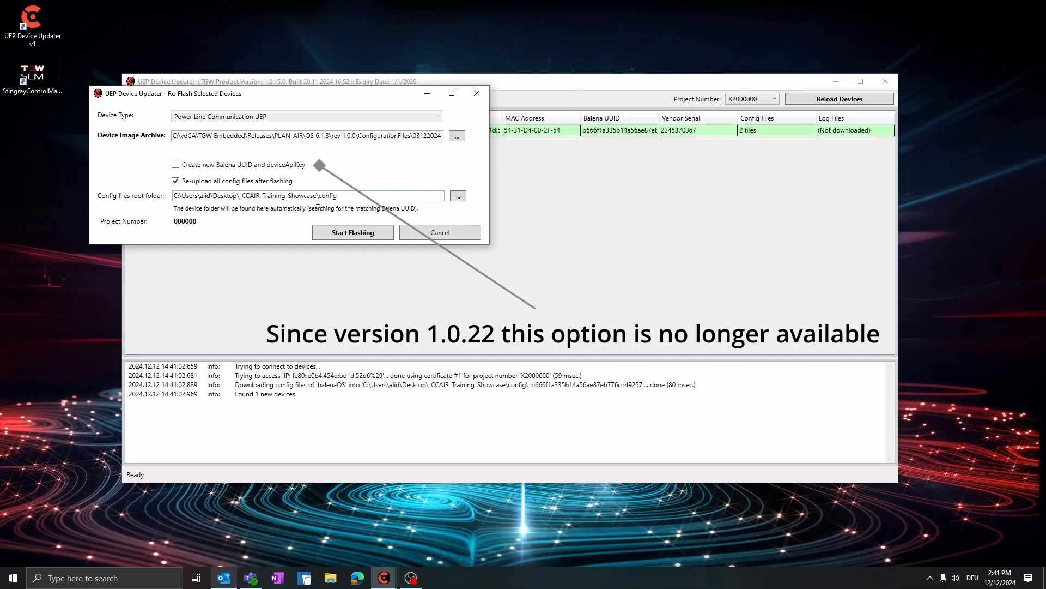
{"action": "left_click", "coordinate": [212, 184]}
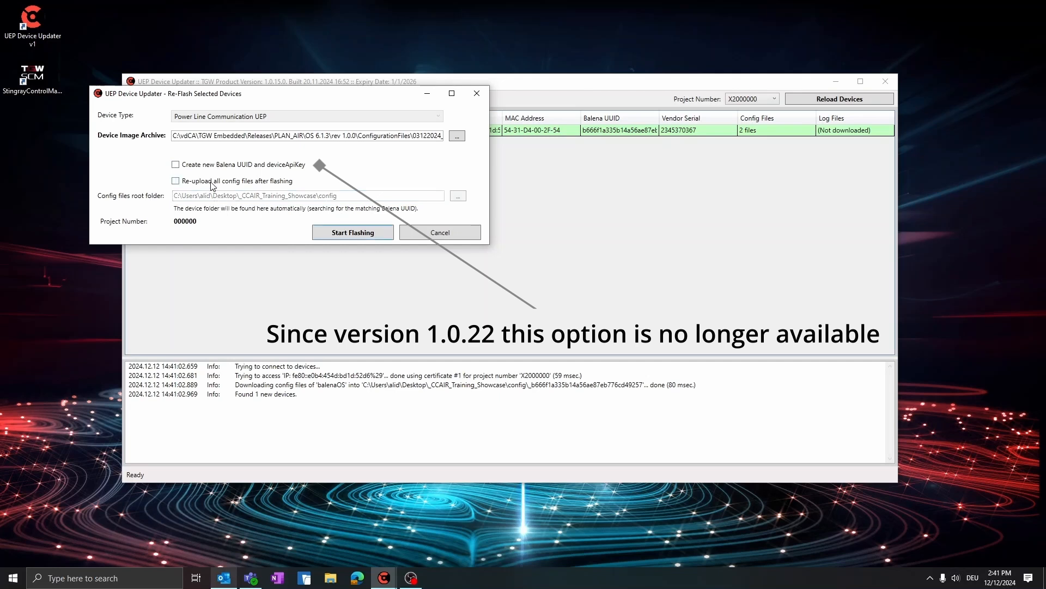
{"action": "left_click", "coordinate": [351, 231]}
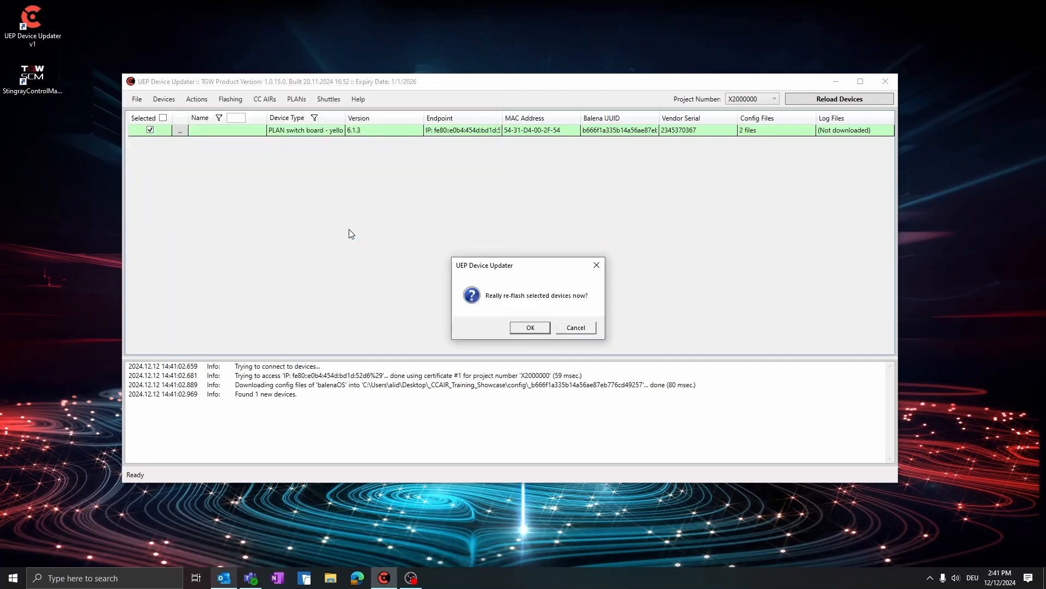
{"action": "left_click", "coordinate": [530, 328]}
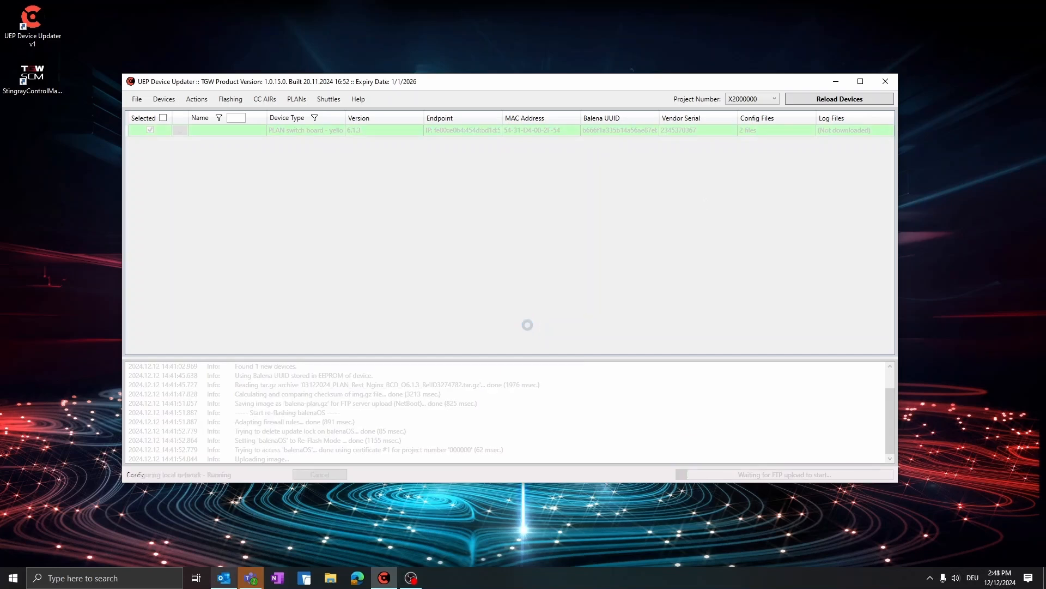
{"action": "left_click", "coordinate": [807, 100]}
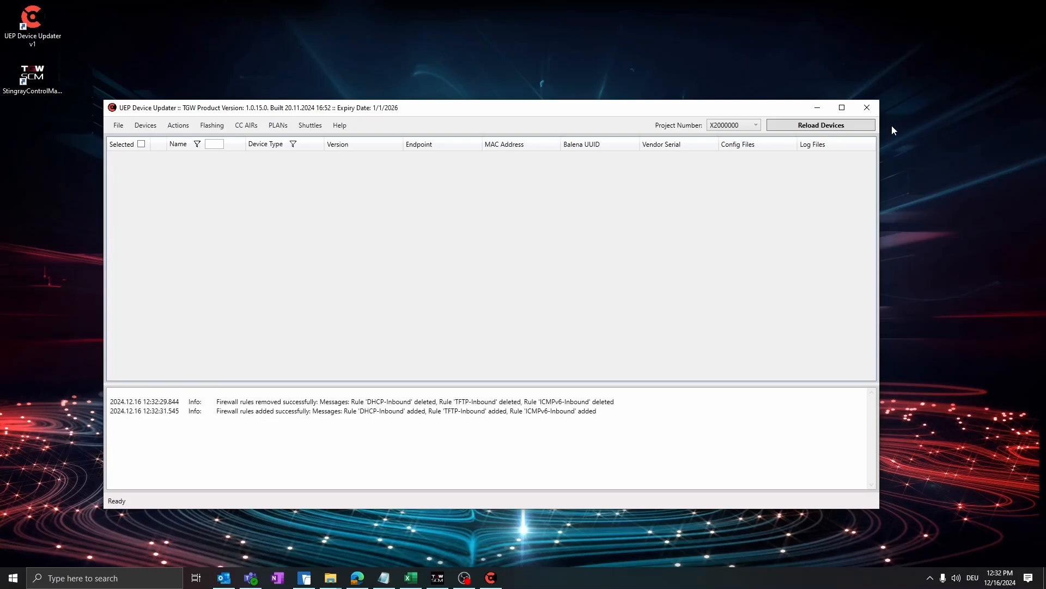
- Reload the device list and download the config files of PLCS_AIR_701-A701-ML1
{"action": "left_click", "coordinate": [839, 124]}
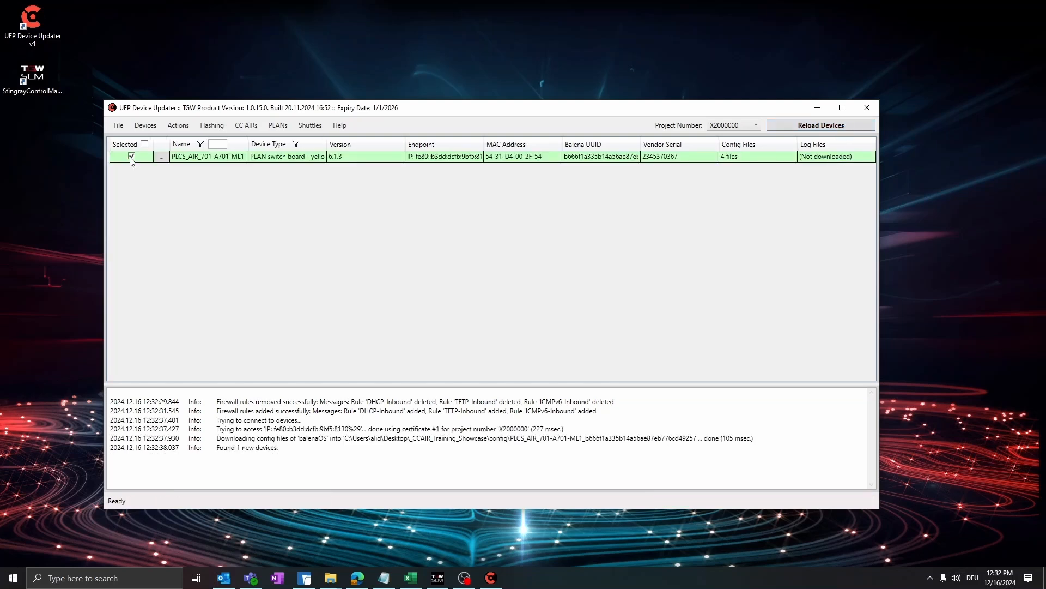
{"action": "left_click", "coordinate": [189, 127]}
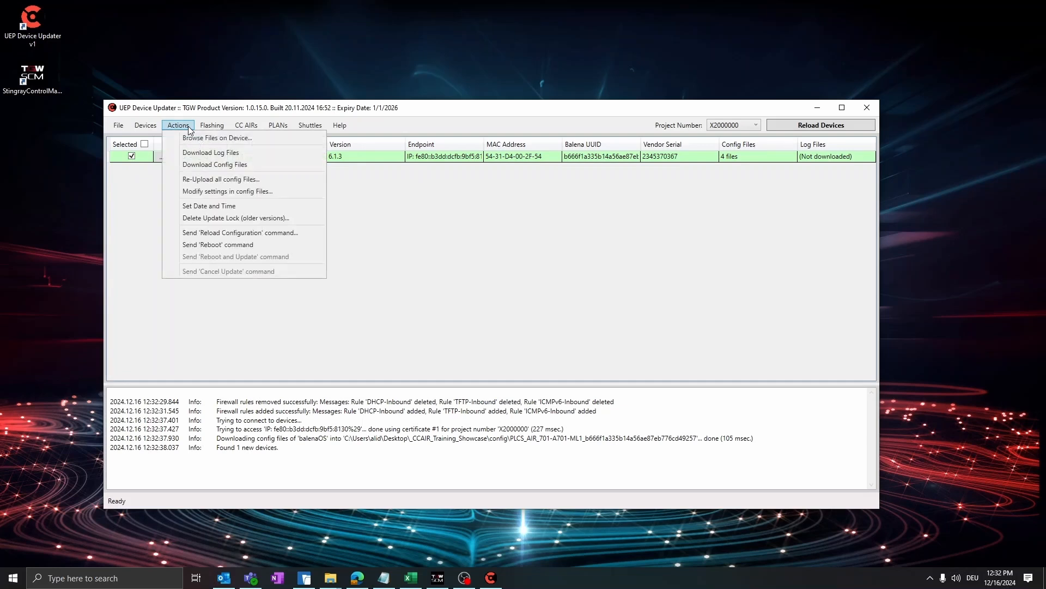
{"action": "left_click", "coordinate": [257, 170]}
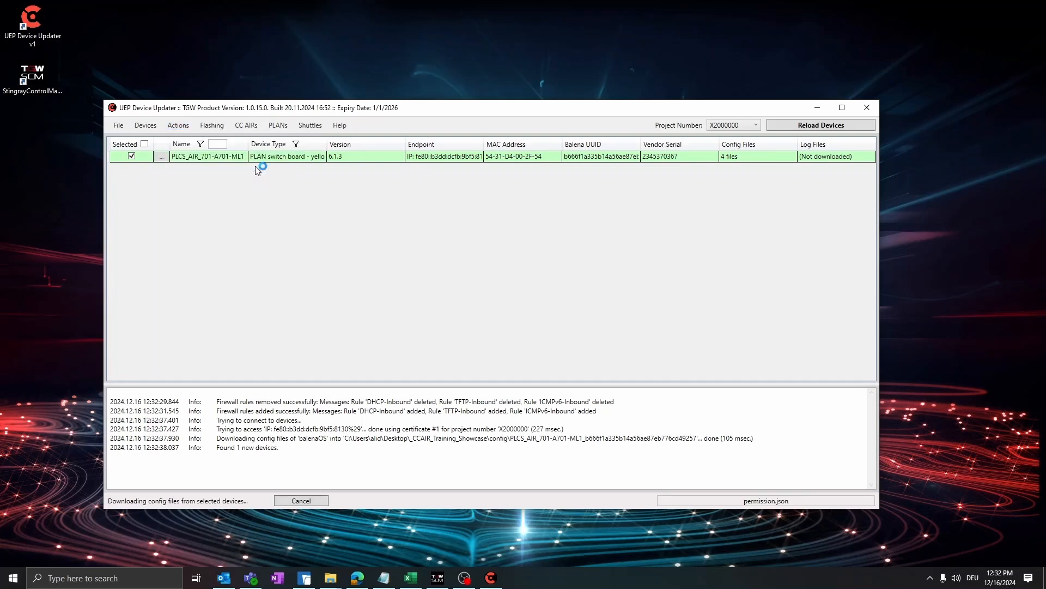
- Download the log files of PLCS_AIR_701-A701-ML1 and open its config files folder
{"action": "left_click", "coordinate": [178, 126]}
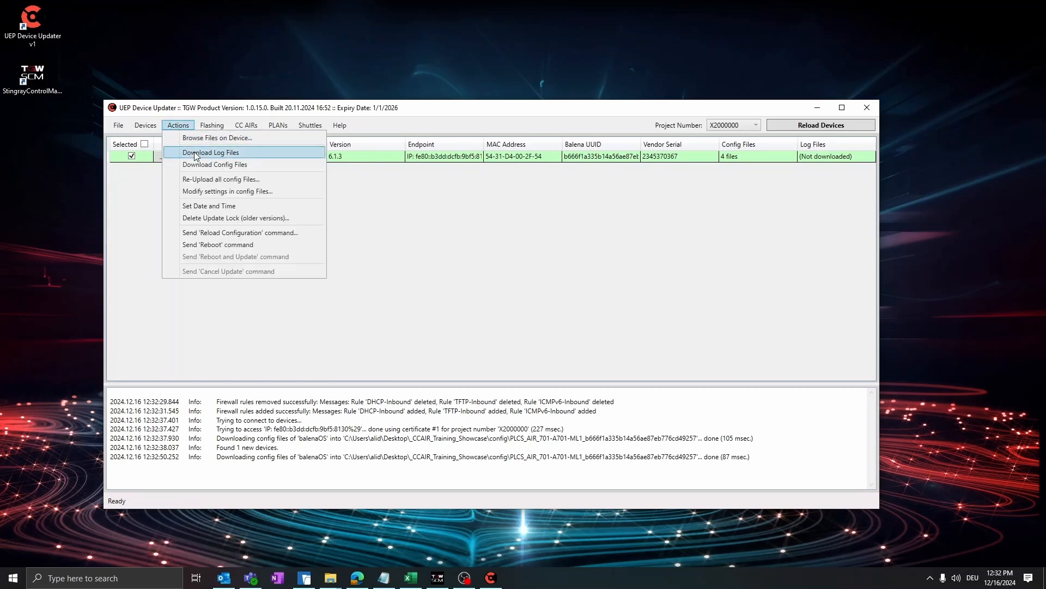
{"action": "left_click", "coordinate": [197, 157]}
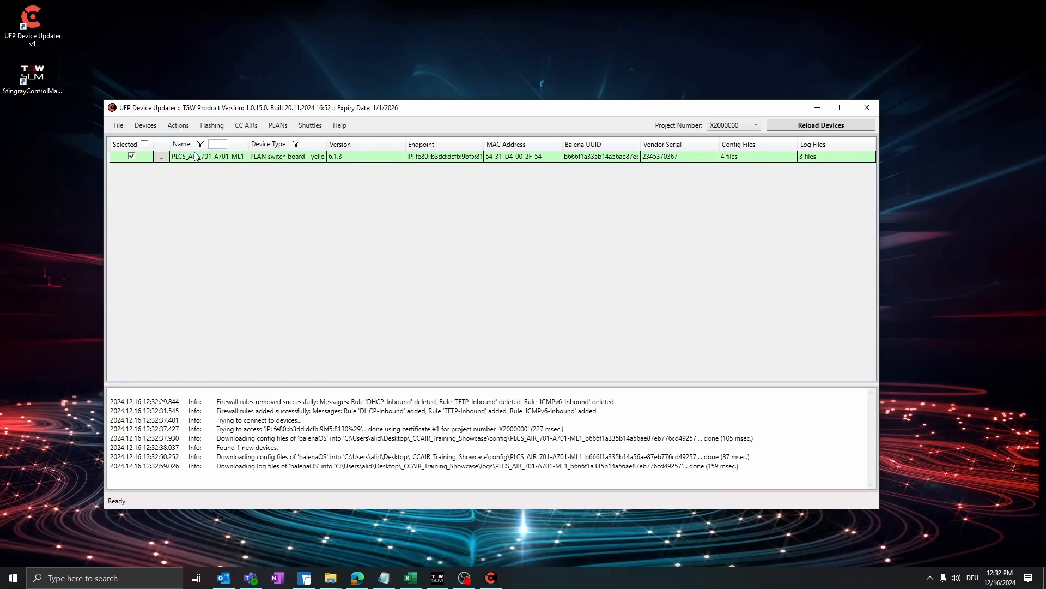
{"action": "left_click", "coordinate": [166, 160]}
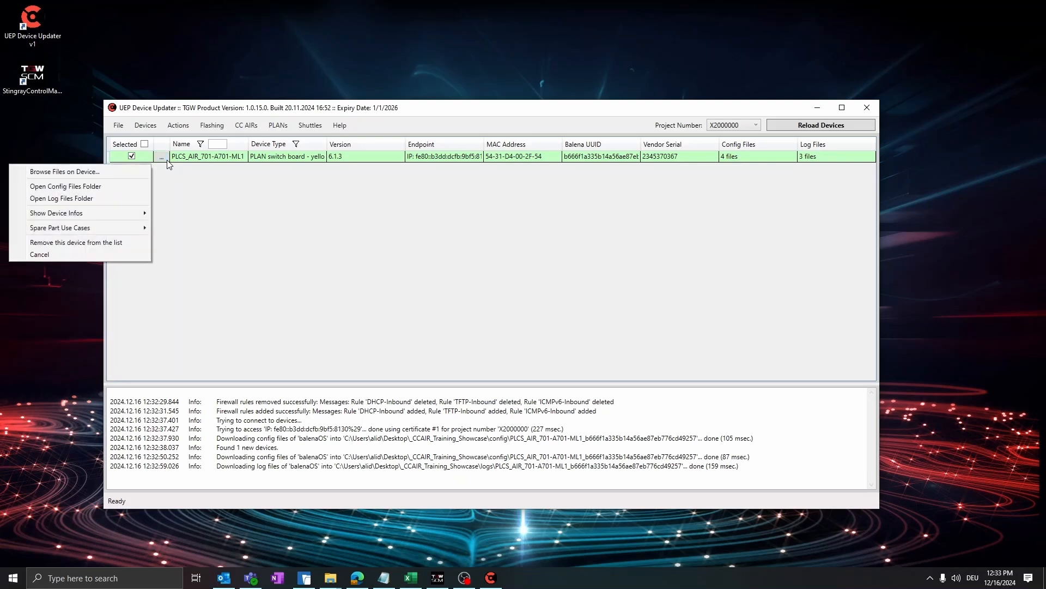
{"action": "left_click", "coordinate": [141, 187]}
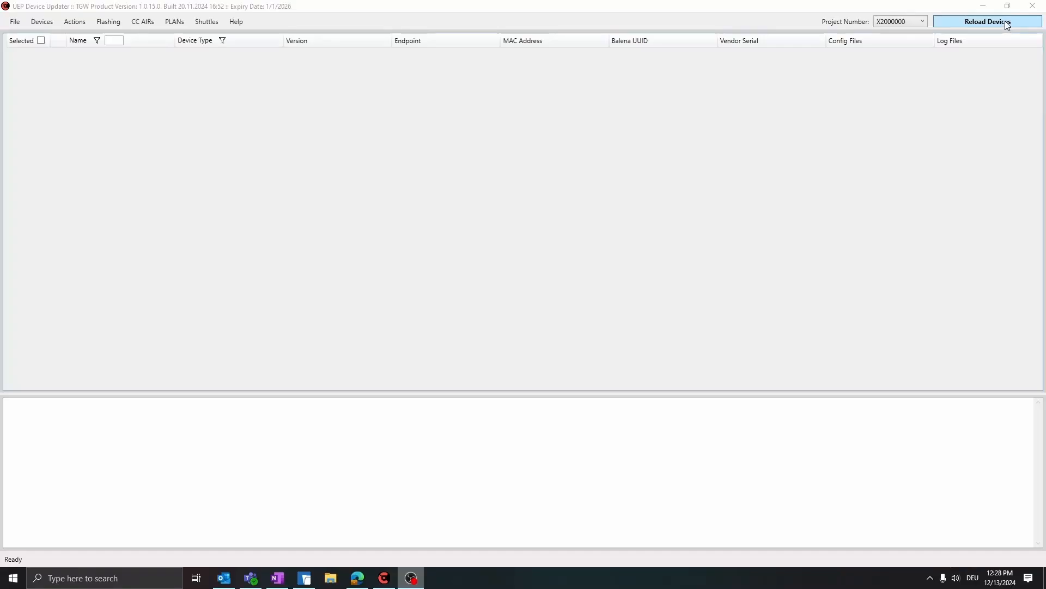
- Reload the devices and choose Config_Switch_PLCS701 from the local SCM folder for a full config upload to the PLAN switch board
{"action": "left_click", "coordinate": [1008, 23]}
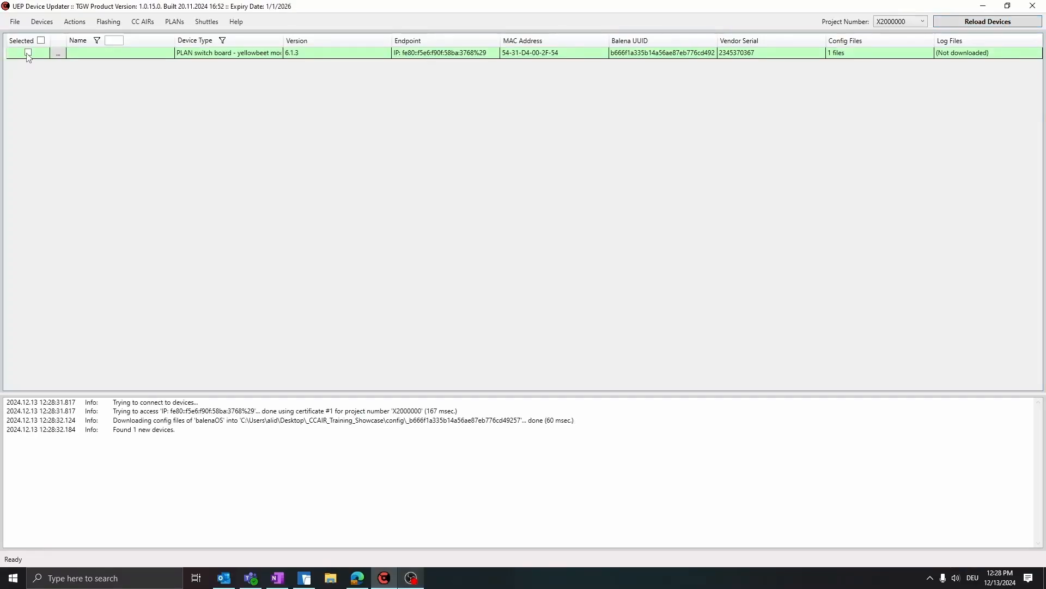
{"action": "left_click", "coordinate": [174, 23]}
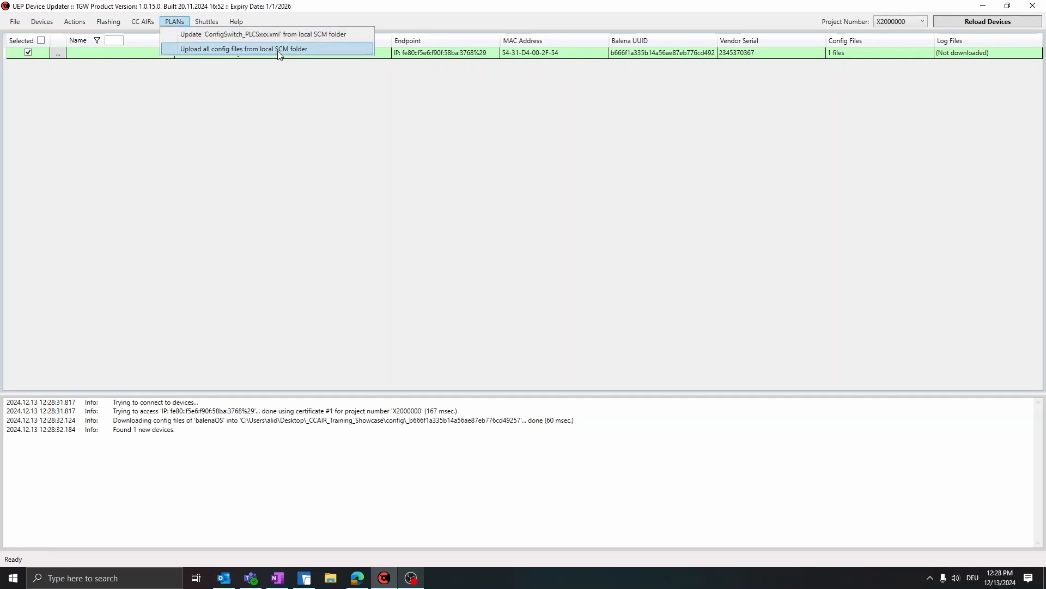
{"action": "left_click", "coordinate": [328, 50]}
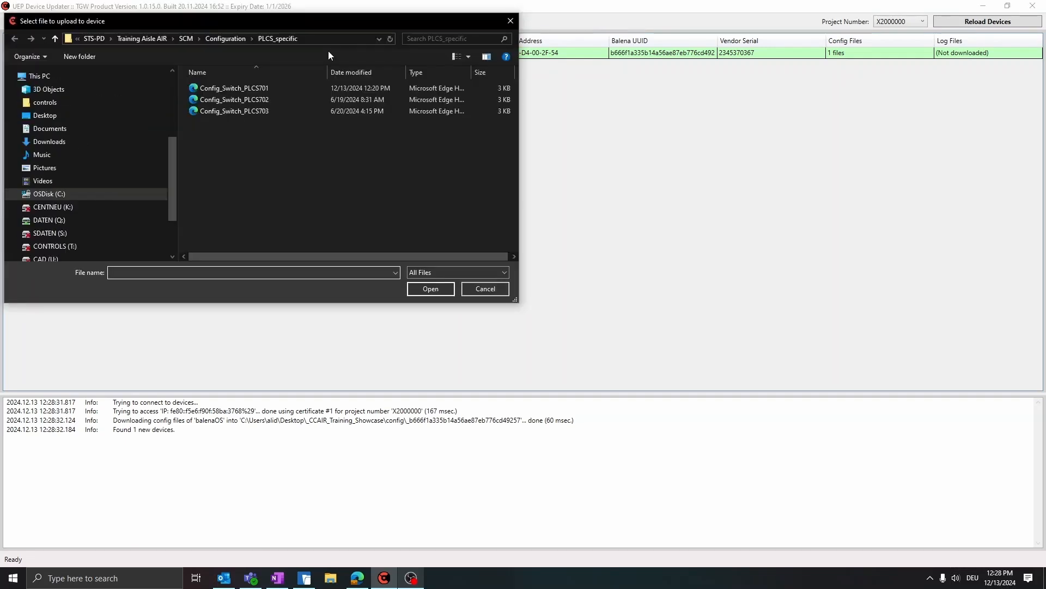
{"action": "left_click", "coordinate": [266, 89]}
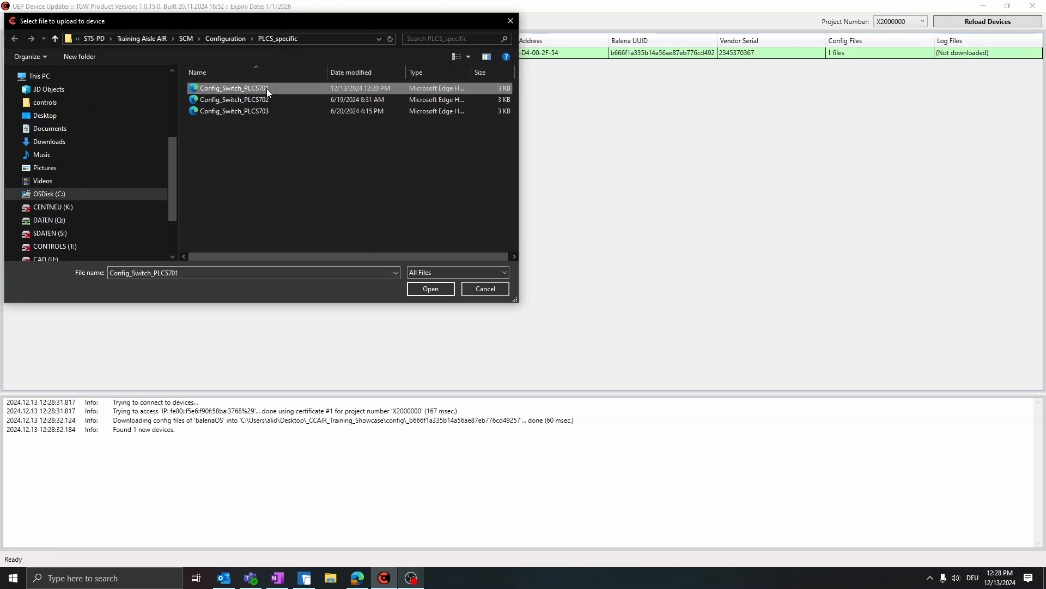
{"action": "left_click", "coordinate": [432, 293]}
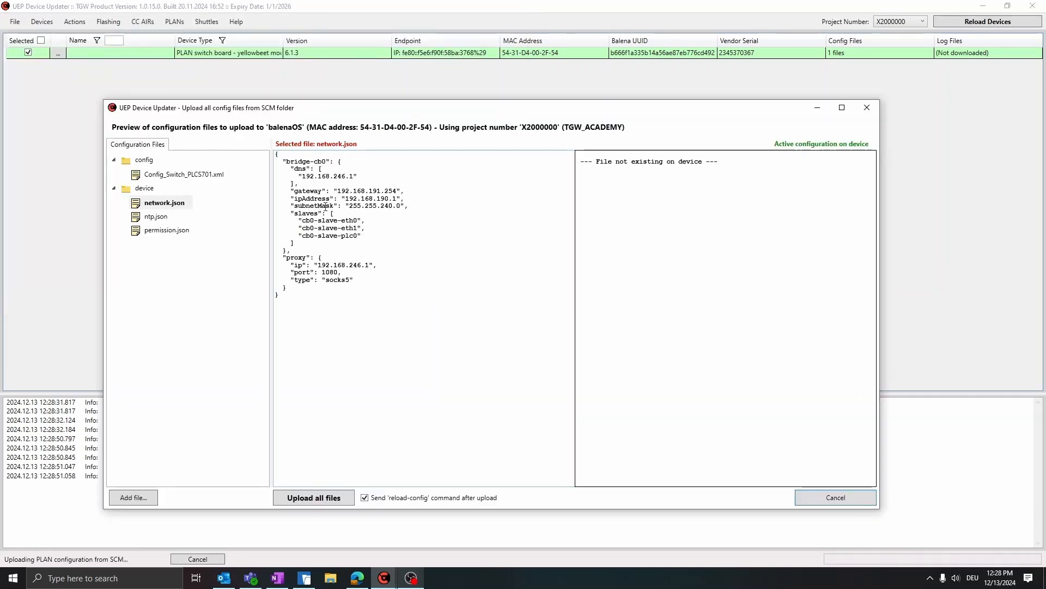
- Preview ntp.json, permission.json and Config_Switch_PLCS701.xml, and upload all config files to the PLAN switch board
{"action": "left_click", "coordinate": [156, 217]}
{"action": "left_click", "coordinate": [153, 232]}
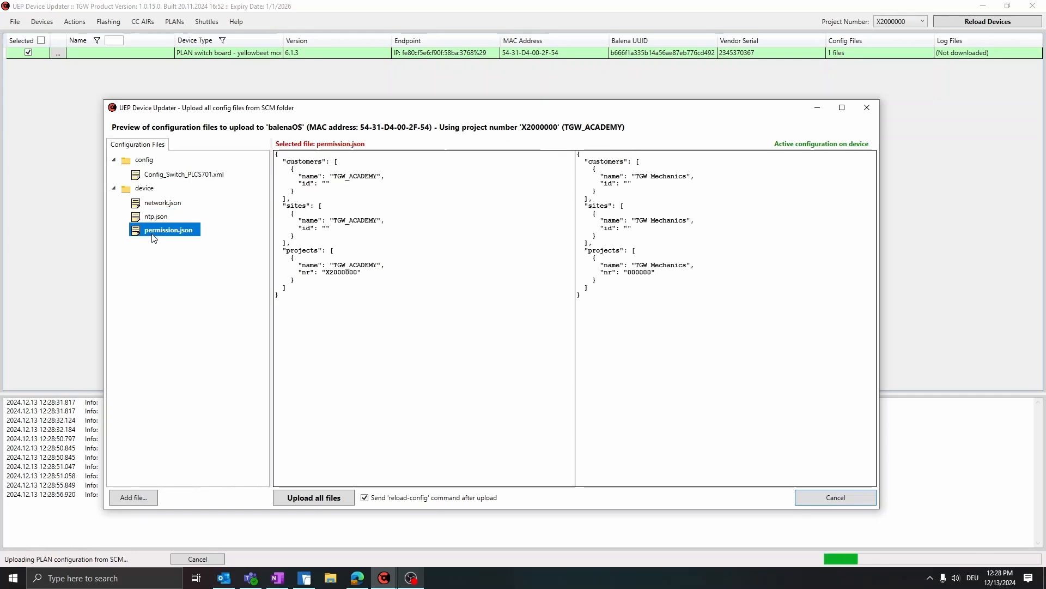
{"action": "left_click", "coordinate": [158, 175]}
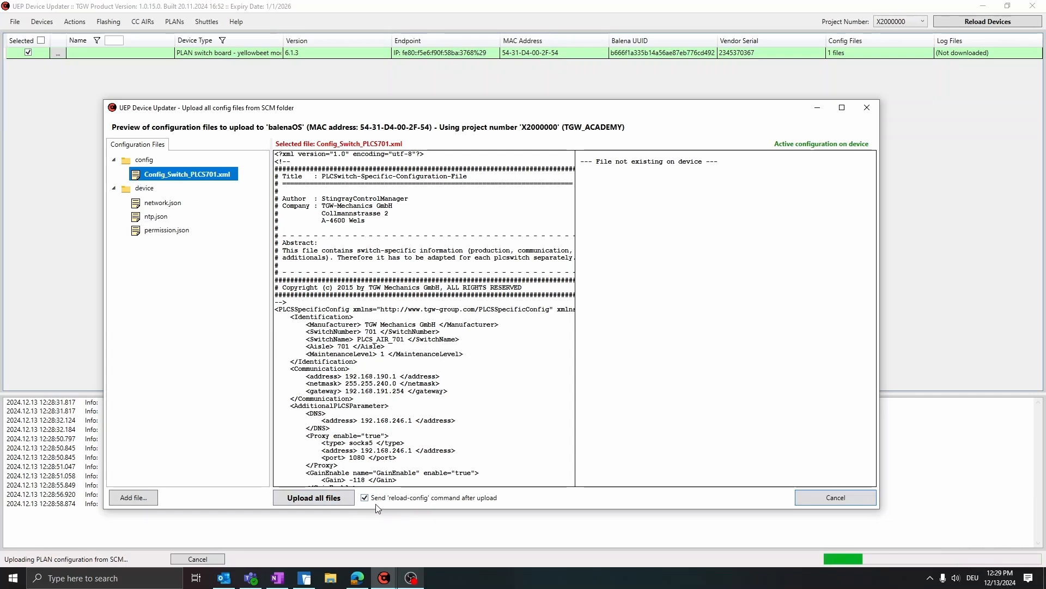
{"action": "left_click", "coordinate": [337, 499]}
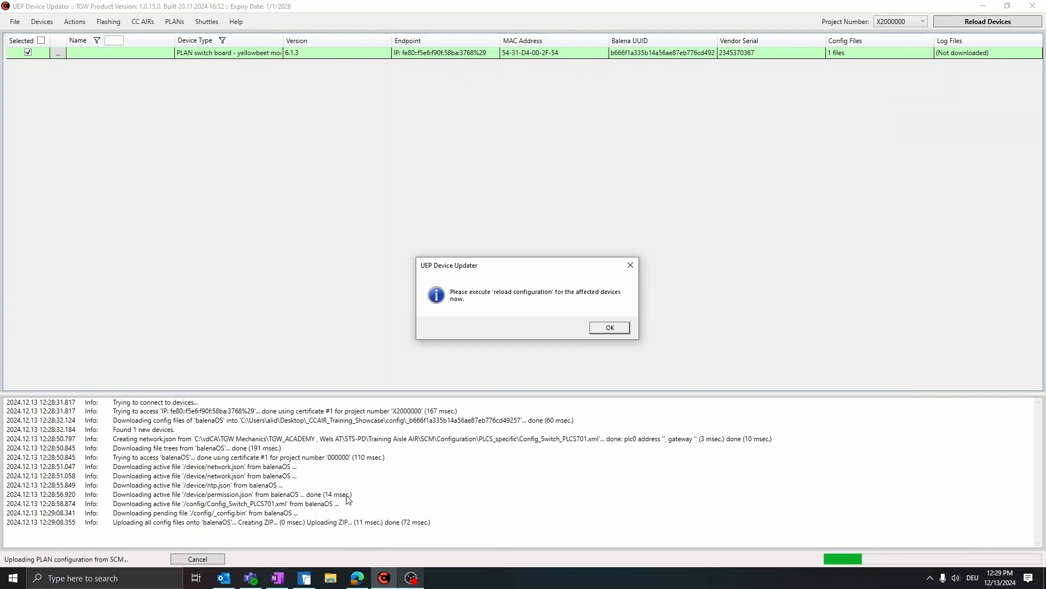
{"action": "left_click", "coordinate": [604, 332]}
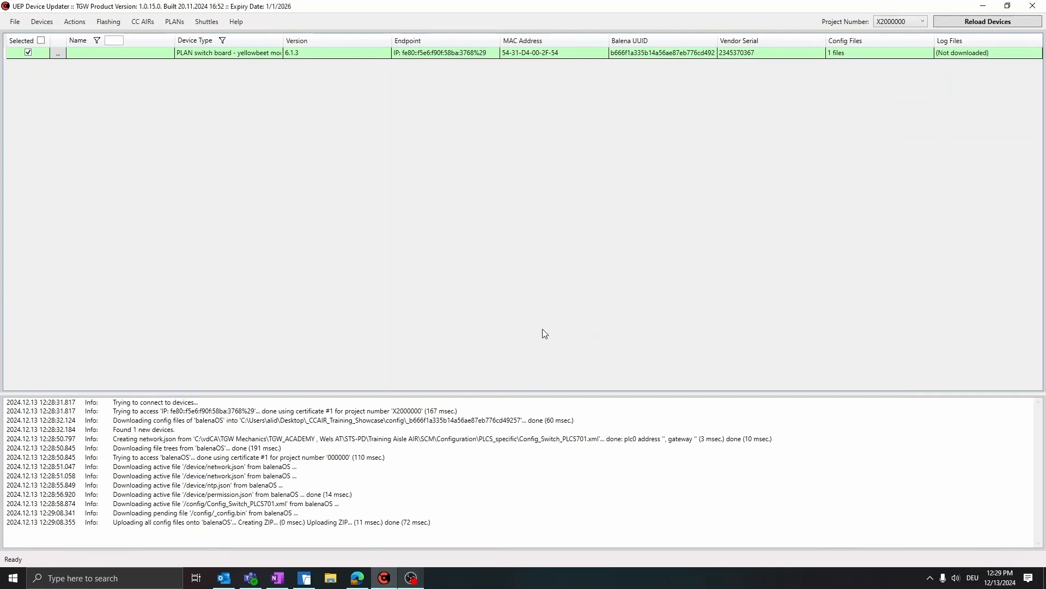
- Delete the update lock on the selected PLAN switch board
{"action": "left_click", "coordinate": [68, 21]}
{"action": "left_click", "coordinate": [93, 114]}
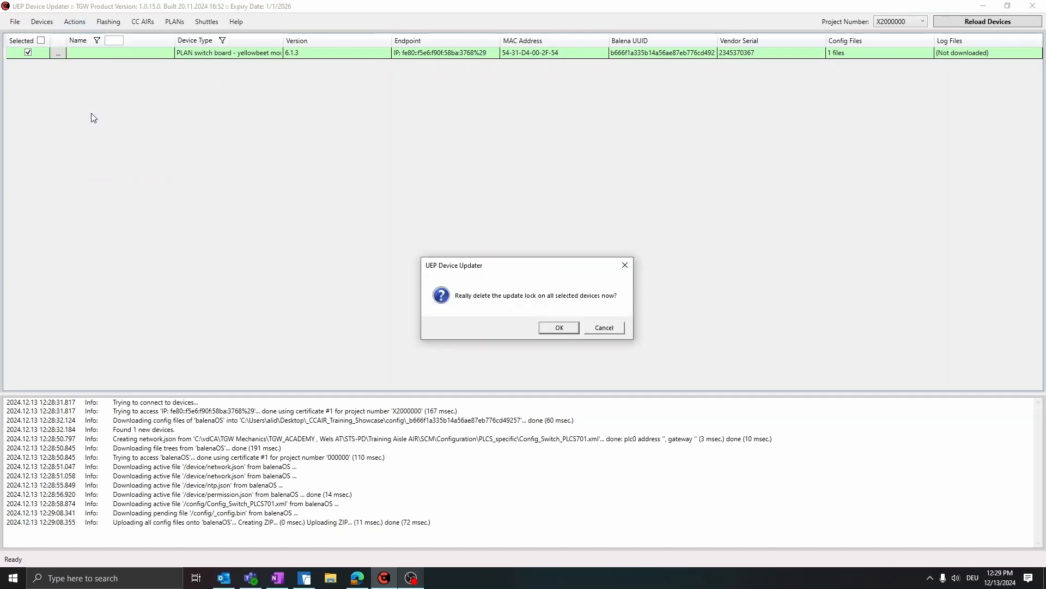
{"action": "left_click", "coordinate": [547, 329]}
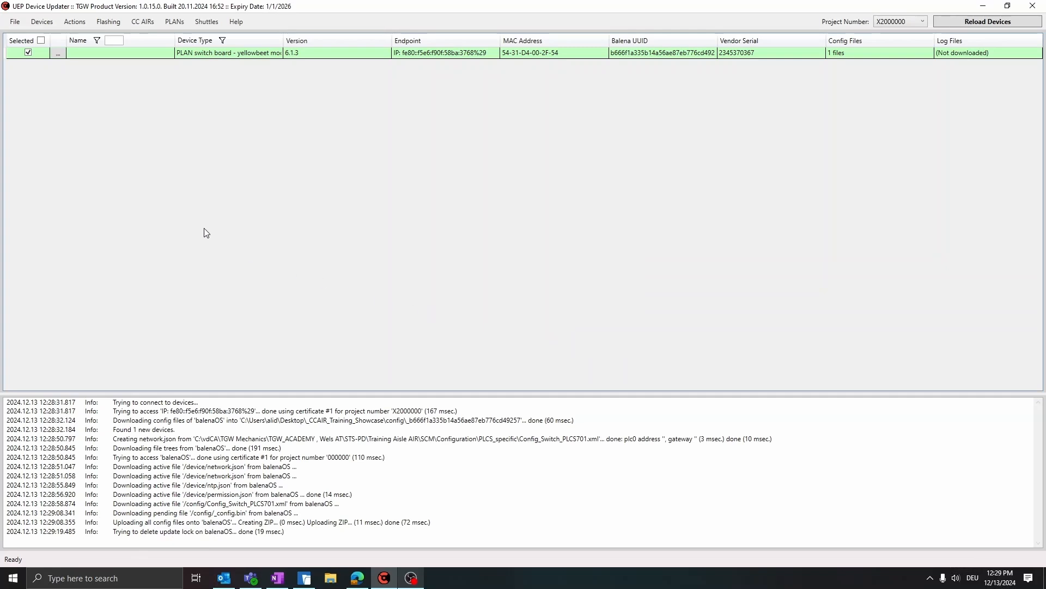
- Send the 'Reload Configuration' command to the selected PLAN switch board and reload the device list
{"action": "left_click", "coordinate": [76, 22]}
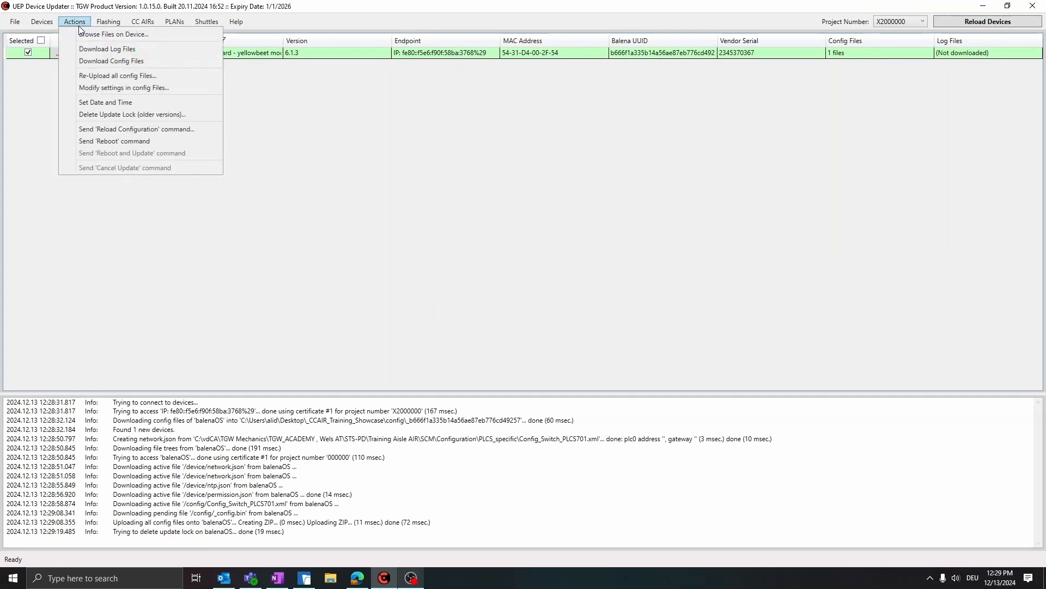
{"action": "left_click", "coordinate": [116, 130]}
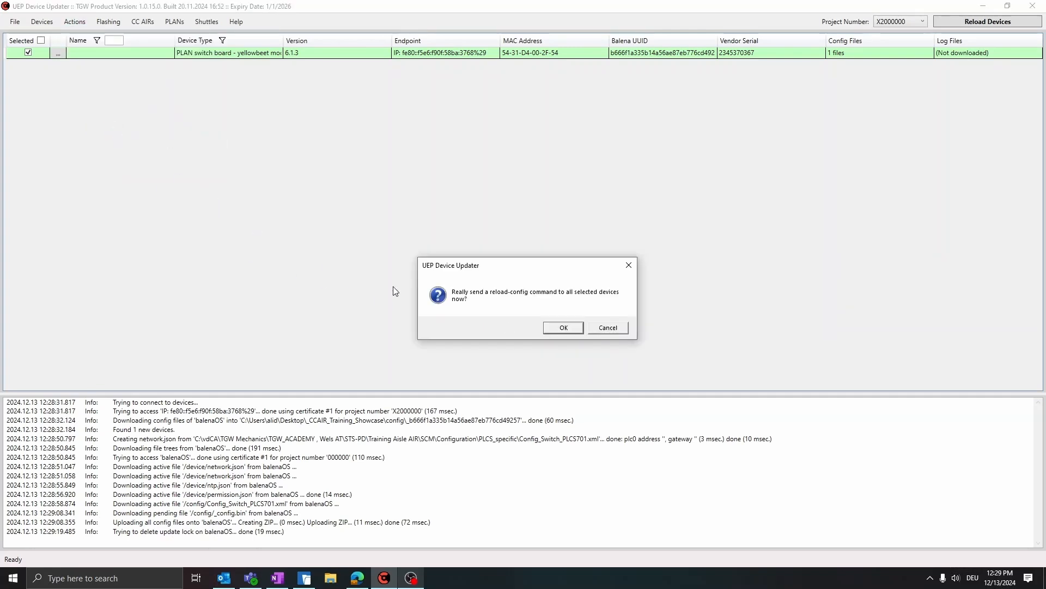
{"action": "left_click", "coordinate": [557, 329]}
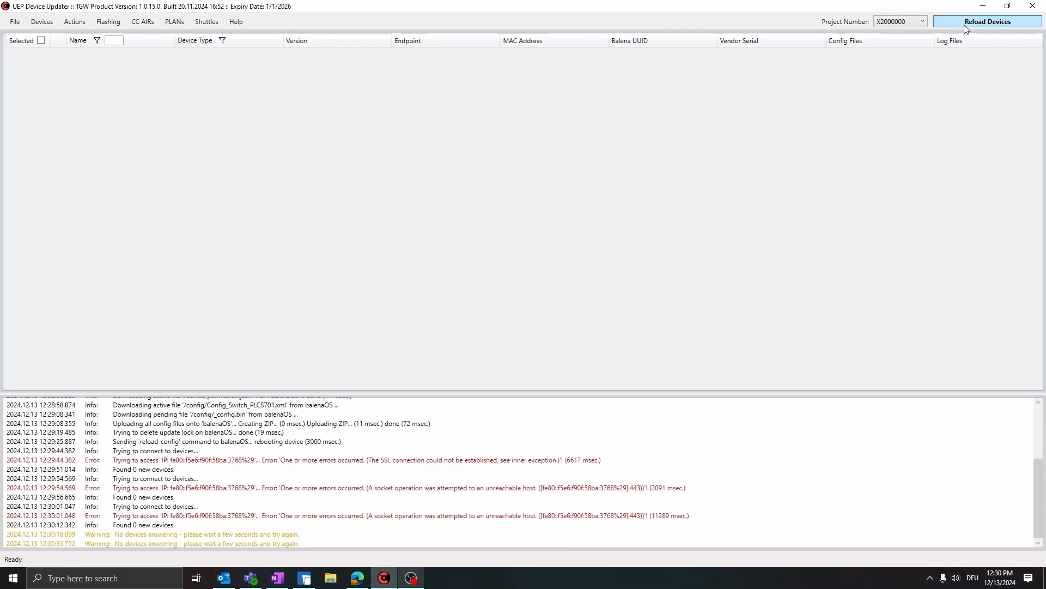
{"action": "left_click", "coordinate": [964, 24]}
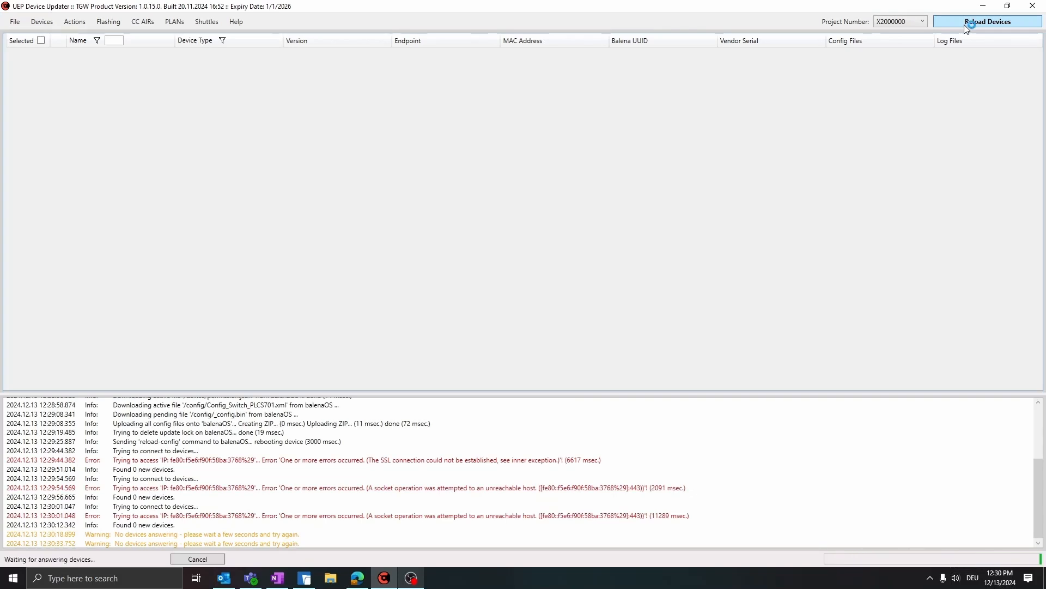